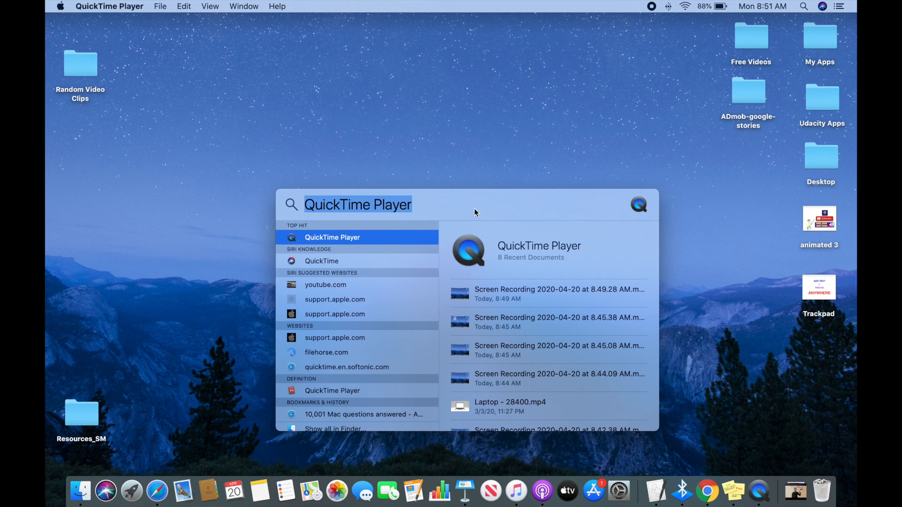
Search the Mac for iMovie and launch it.
{"action": "key", "text": "BackSpace"}
{"action": "type", "text": "i"}
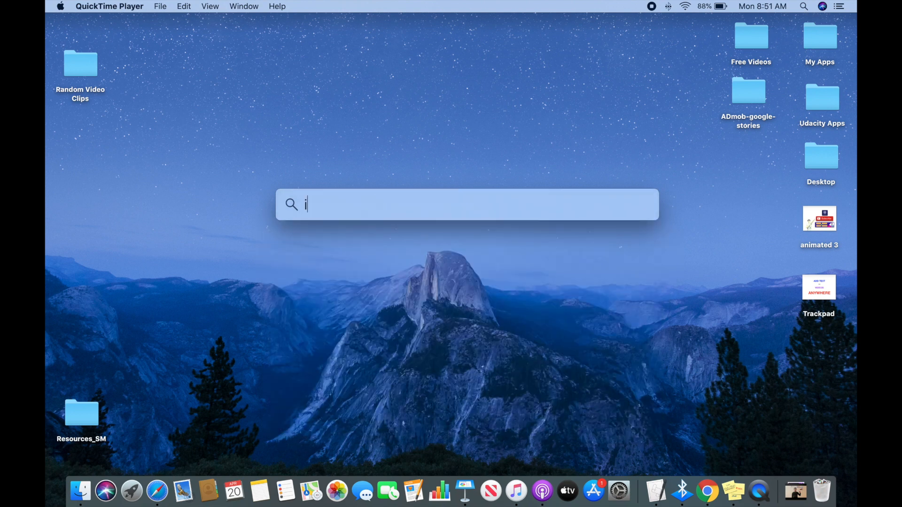
{"action": "type", "text": "movi"}
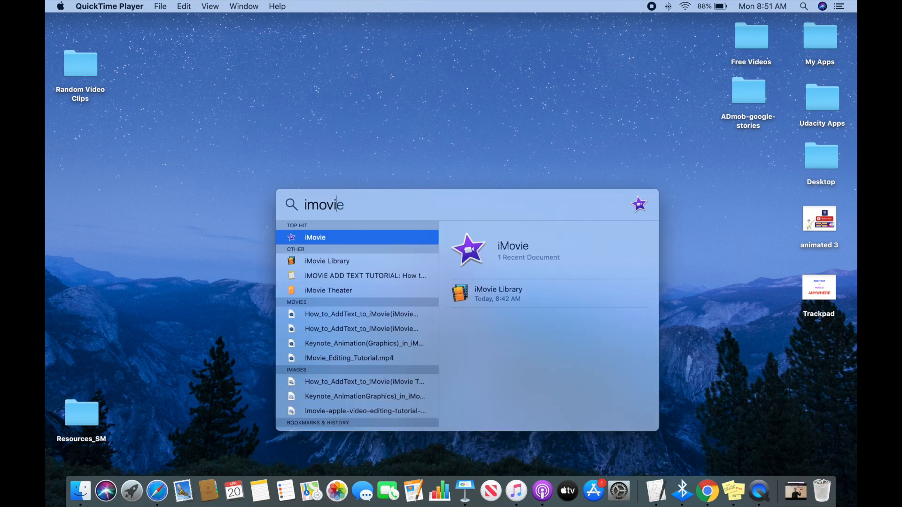
{"action": "left_click", "coordinate": [374, 242]}
{"action": "key", "text": "Return"}
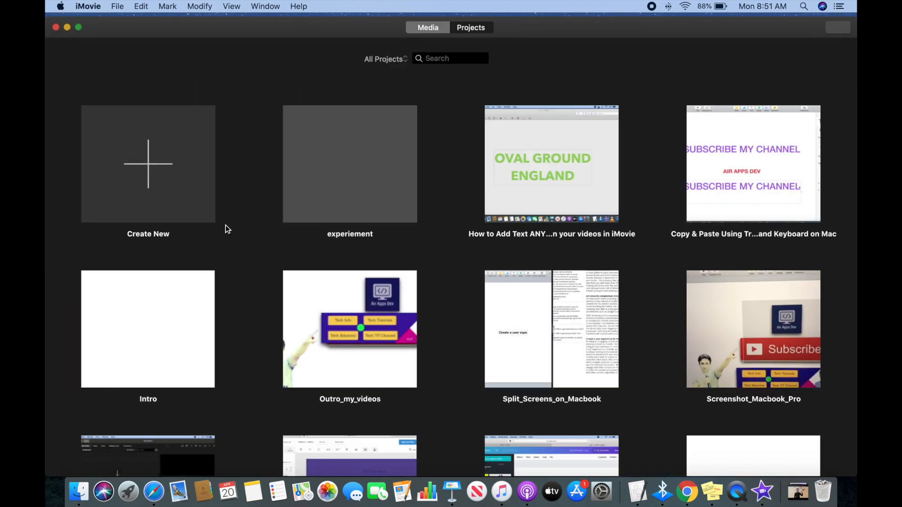
Create a new Movie project.
{"action": "left_click", "coordinate": [146, 199]}
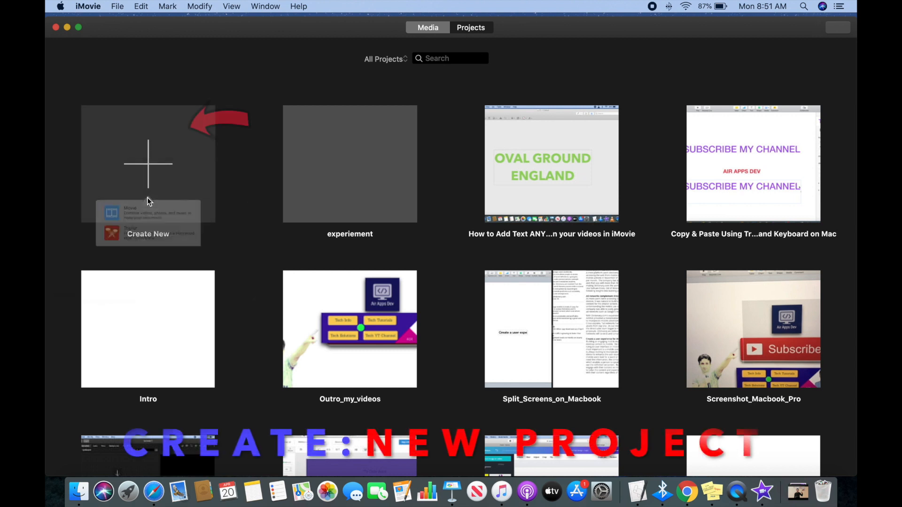
{"action": "left_click", "coordinate": [134, 219]}
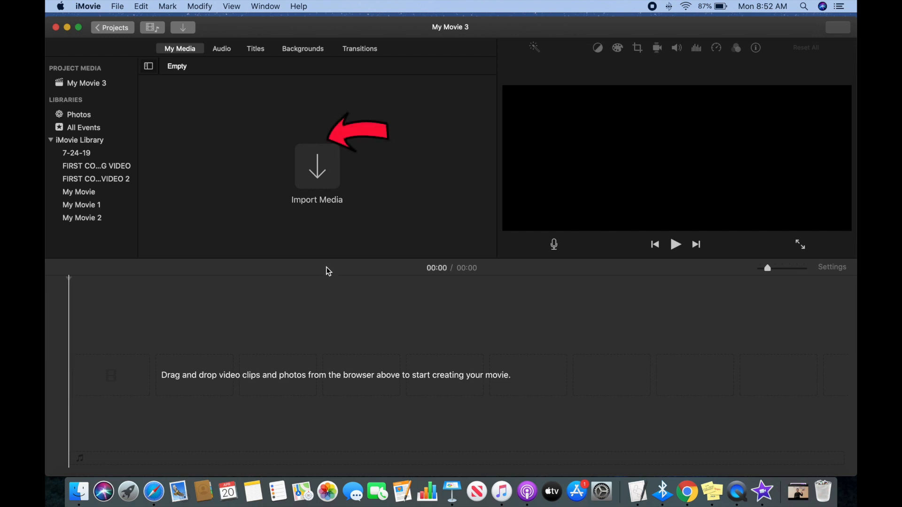
Start a media import and expand the Random Video Clips folder on the Desktop.
{"action": "left_click", "coordinate": [314, 162]}
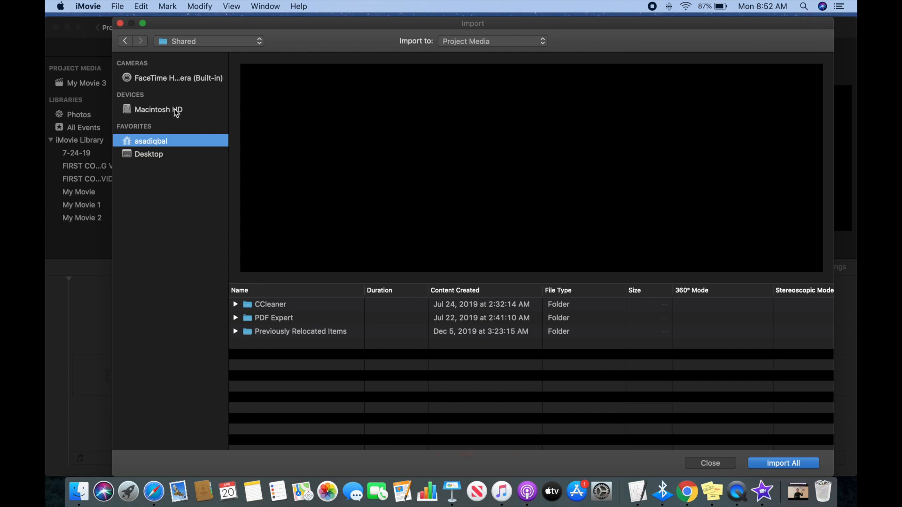
{"action": "left_click", "coordinate": [145, 154]}
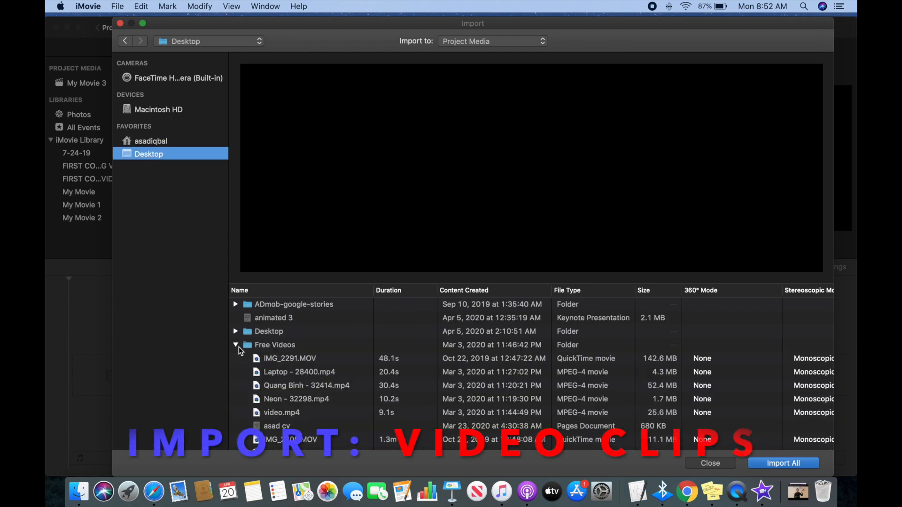
{"action": "scroll", "coordinate": [263, 388], "scroll_direction": "down", "scroll_amount": 3}
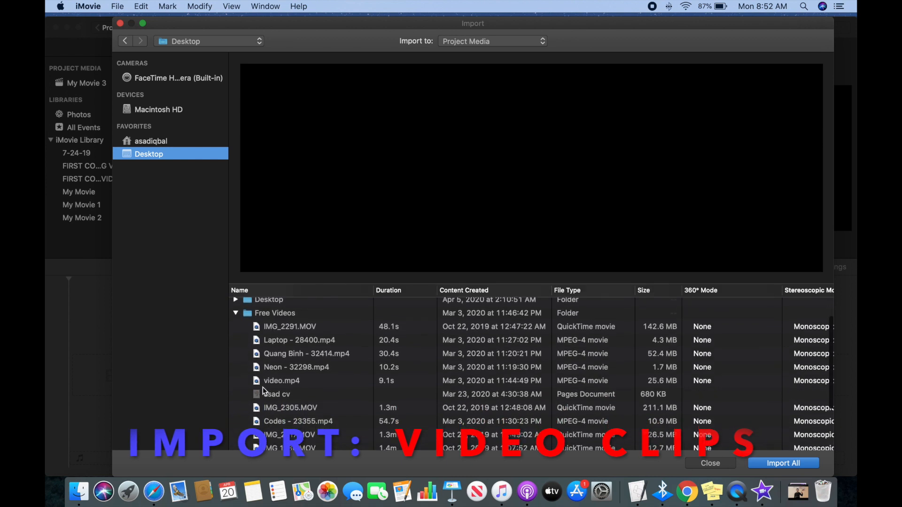
{"action": "scroll", "coordinate": [263, 387], "scroll_direction": "down", "scroll_amount": 2}
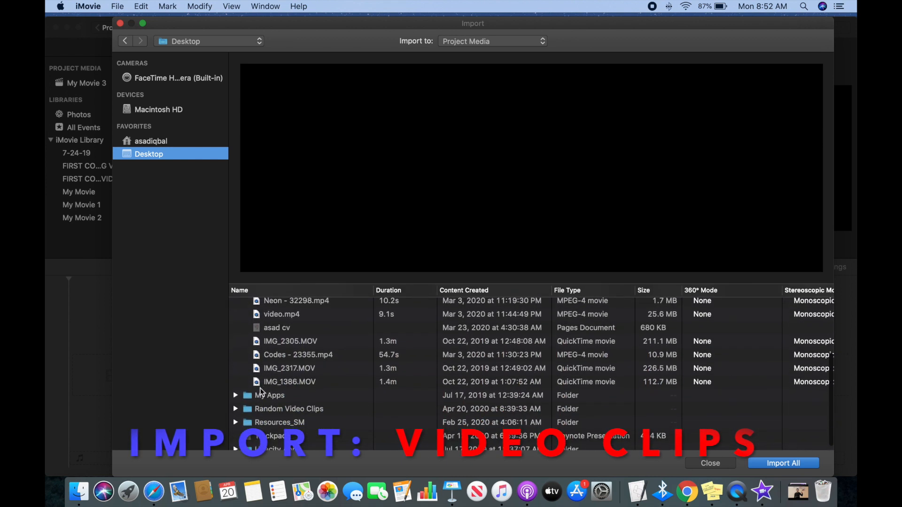
{"action": "left_click", "coordinate": [235, 410]}
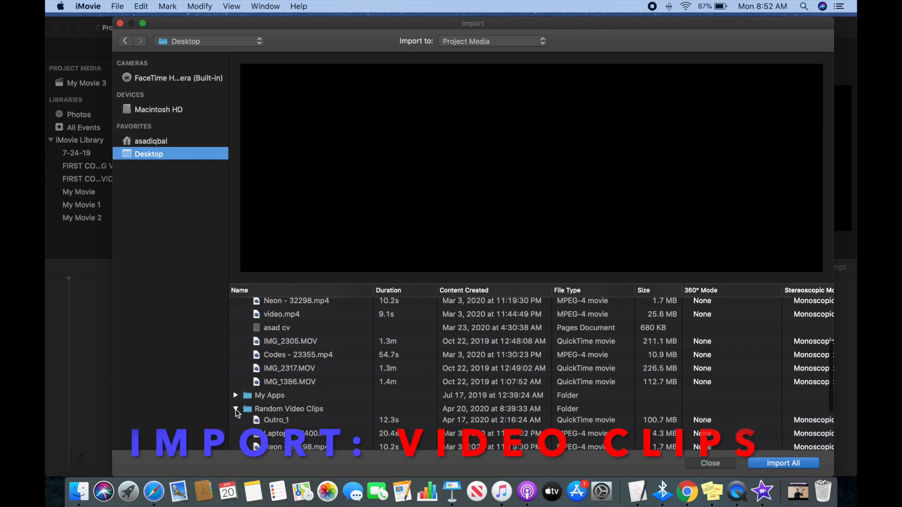
Import all six clips of the Random Video Clips folder, starting with Outro_1, into the project media.
{"action": "left_click", "coordinate": [267, 423]}
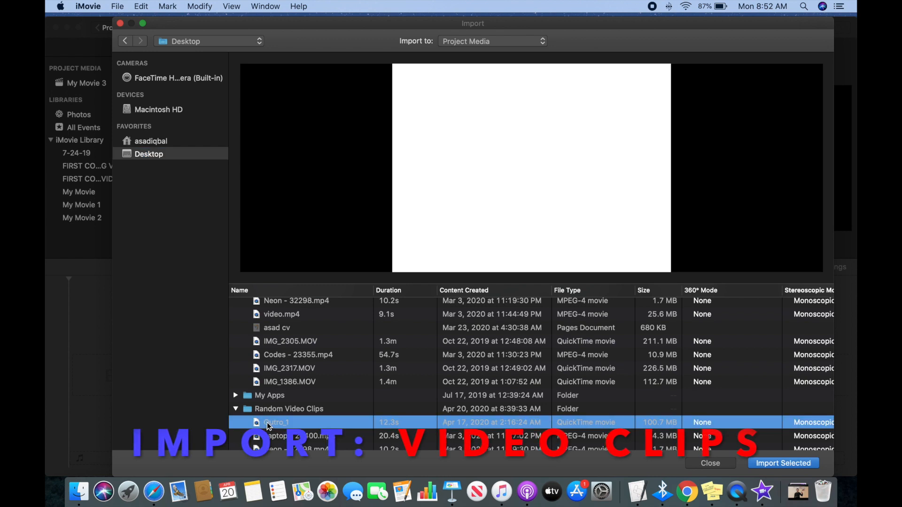
{"action": "key", "text": "shift+Down"}
{"action": "key", "text": "shift+Down"}
{"action": "key", "text": "shift+Down"}
{"action": "key", "text": "shift+Down"}
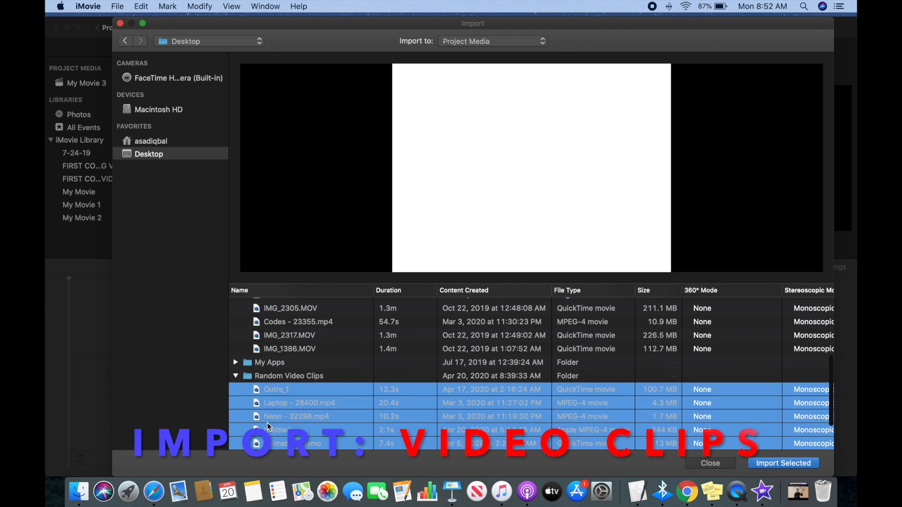
{"action": "key", "text": "shift+Down"}
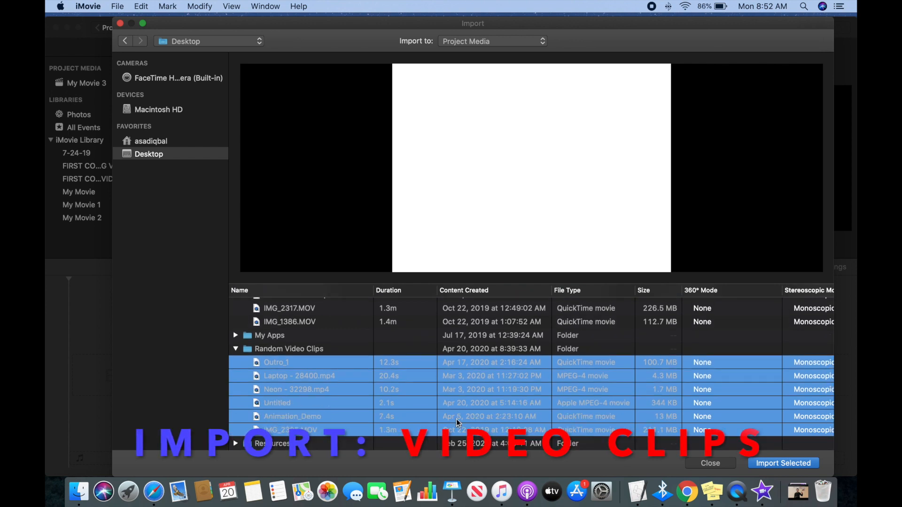
{"action": "left_click", "coordinate": [773, 467]}
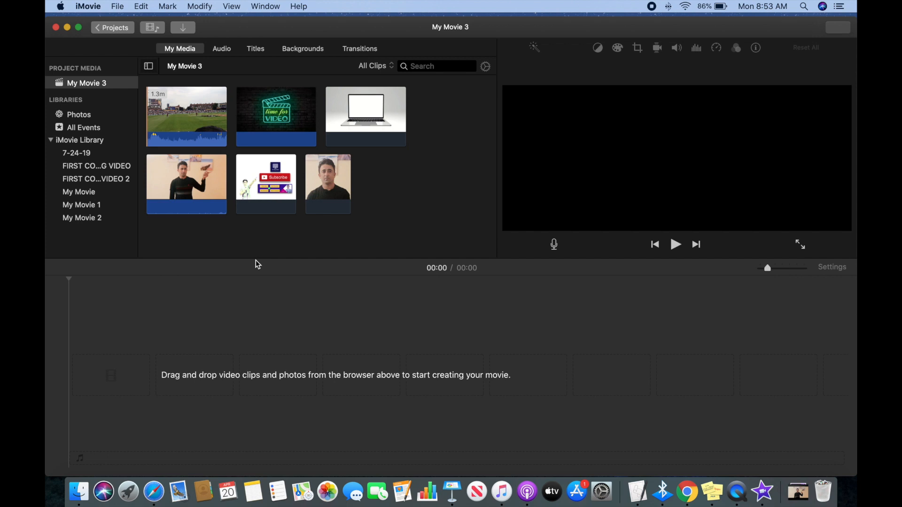
Select all imported clips and place them together in the empty timeline.
{"action": "left_click", "coordinate": [202, 136]}
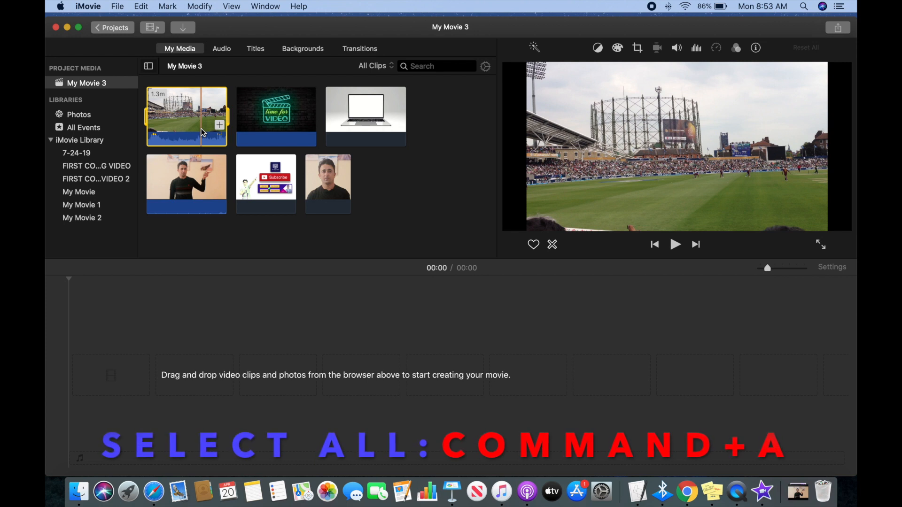
{"action": "key", "text": "super+a"}
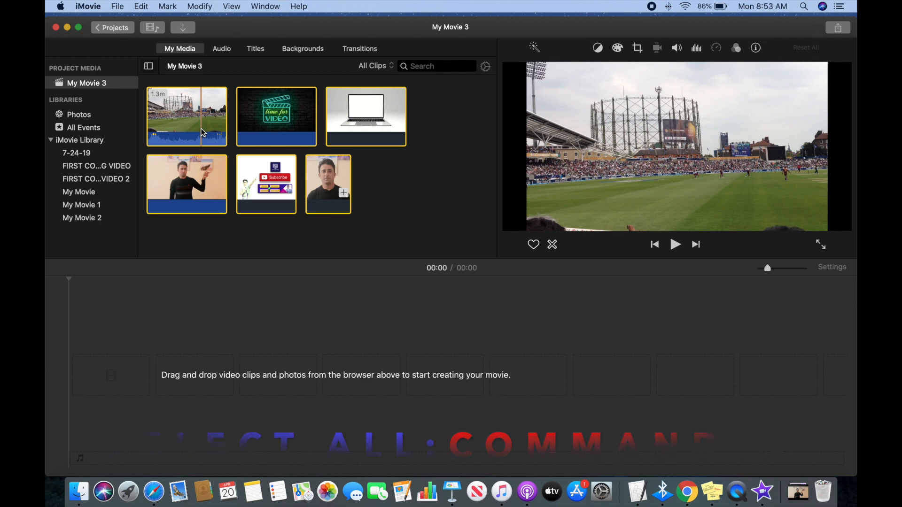
{"action": "left_click_drag", "start_coordinate": [263, 114], "coordinate": [127, 376]}
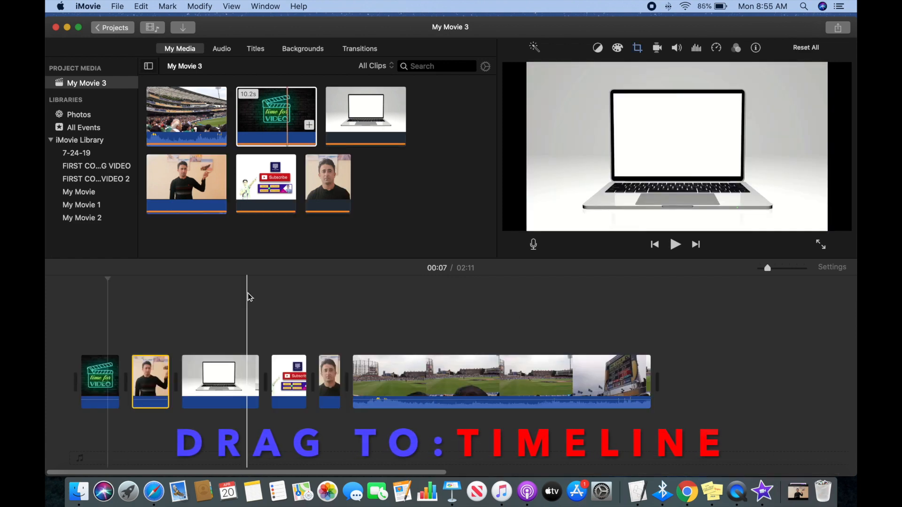
Rearrange the timeline so the laptop clip follows the neon "time for VIDEO" clip and the Subscribe outro clip comes last.
{"action": "left_click", "coordinate": [213, 372]}
{"action": "left_click_drag", "start_coordinate": [213, 373], "coordinate": [148, 372]}
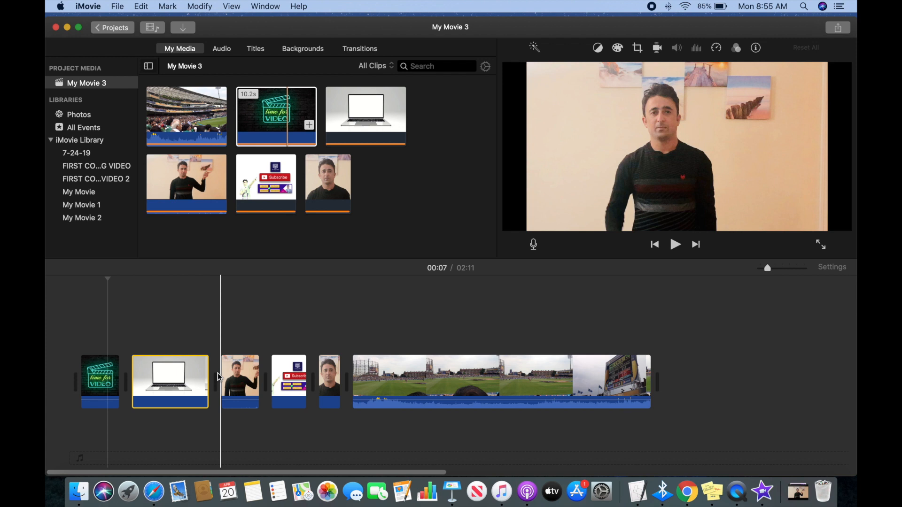
{"action": "left_click", "coordinate": [245, 374]}
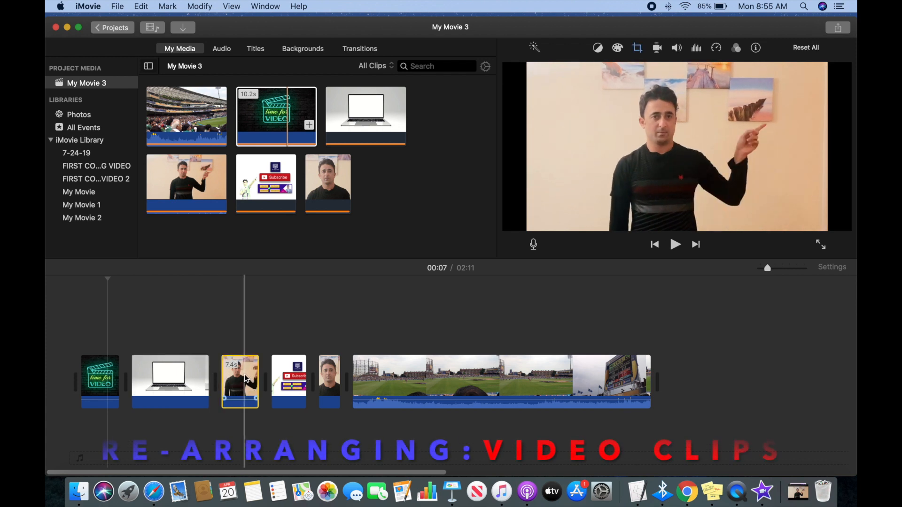
{"action": "left_click", "coordinate": [288, 376]}
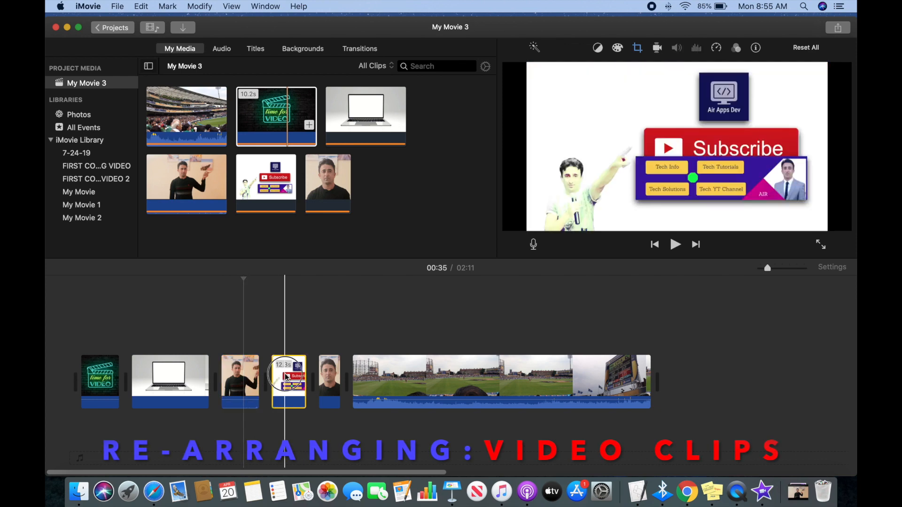
{"action": "left_click_drag", "start_coordinate": [287, 377], "coordinate": [632, 381]}
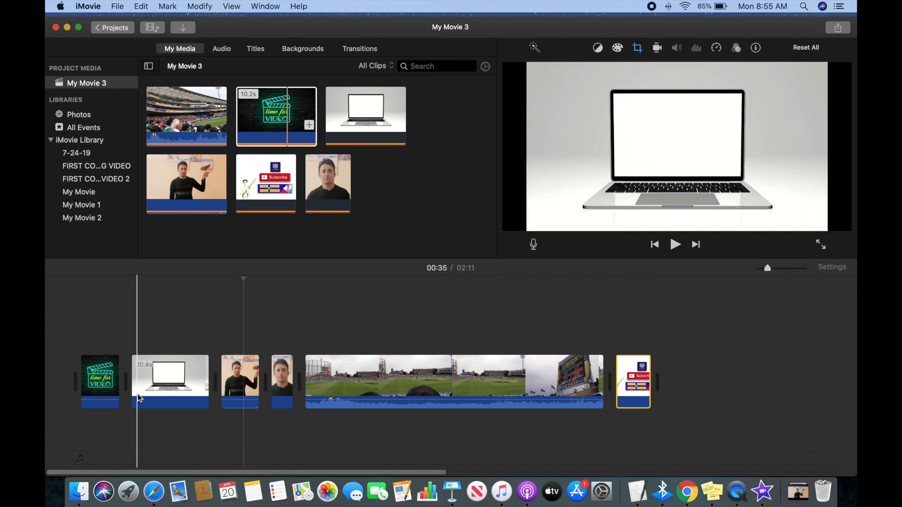
Split the long stadium clip at 01:37 and delete its middle section.
{"action": "left_click", "coordinate": [521, 387]}
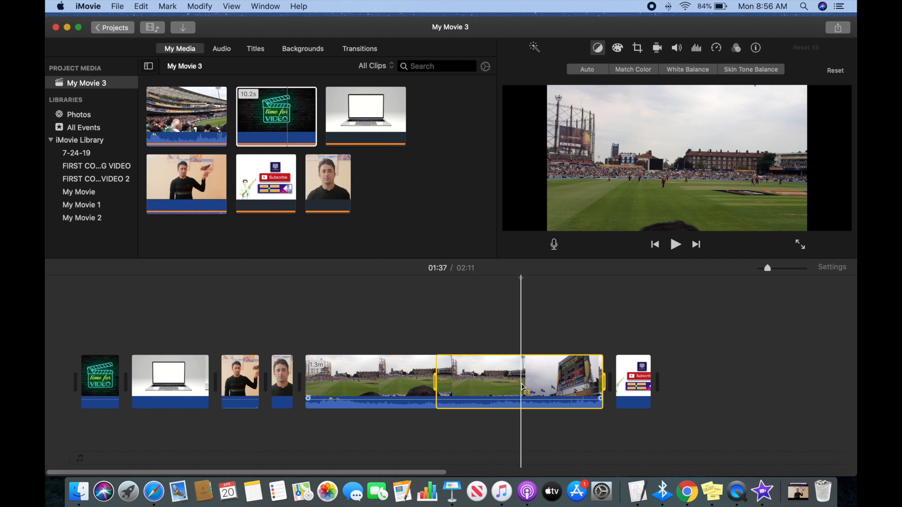
{"action": "key", "text": "super+b"}
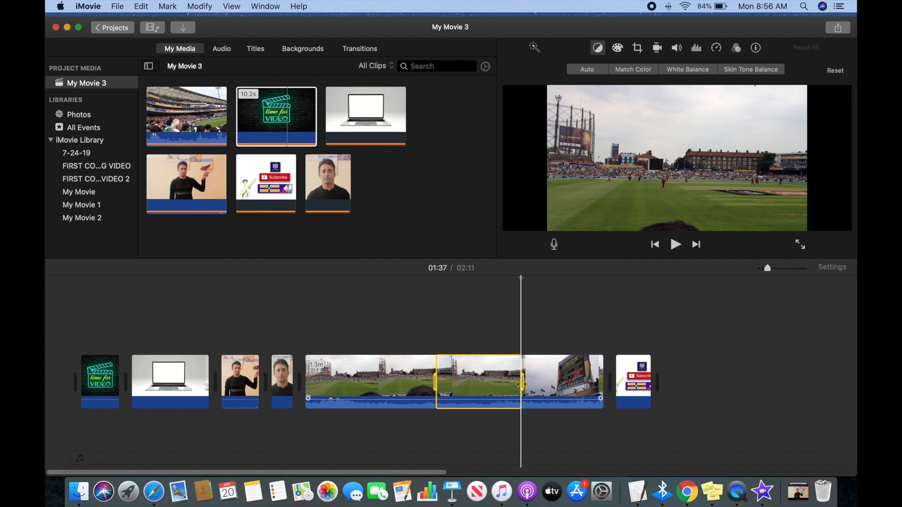
{"action": "key", "text": "Delete"}
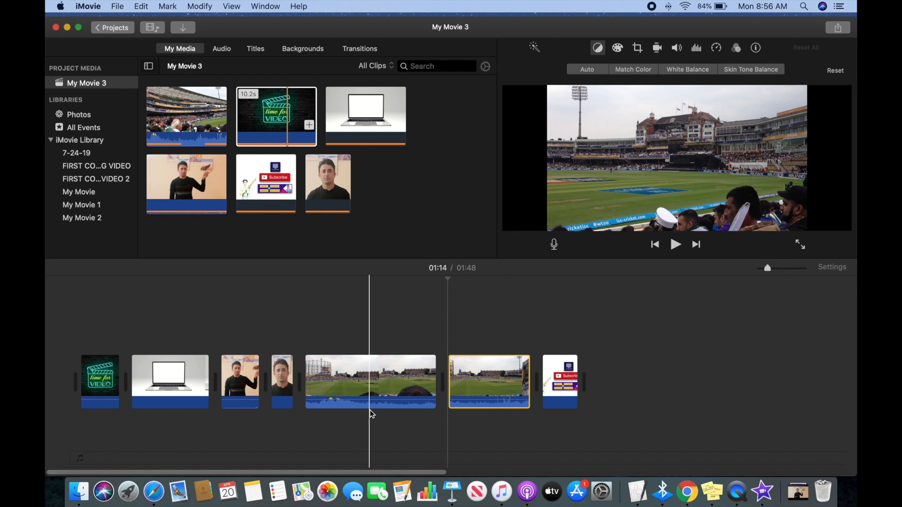
Insert a Spin In transition between the neon "time for VIDEO" clip and the laptop clip.
{"action": "left_click", "coordinate": [281, 391]}
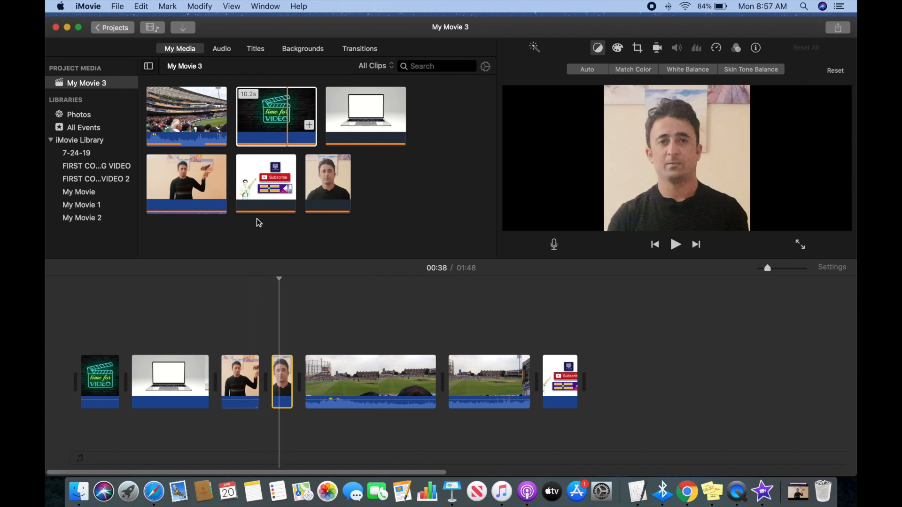
{"action": "left_click", "coordinate": [357, 50]}
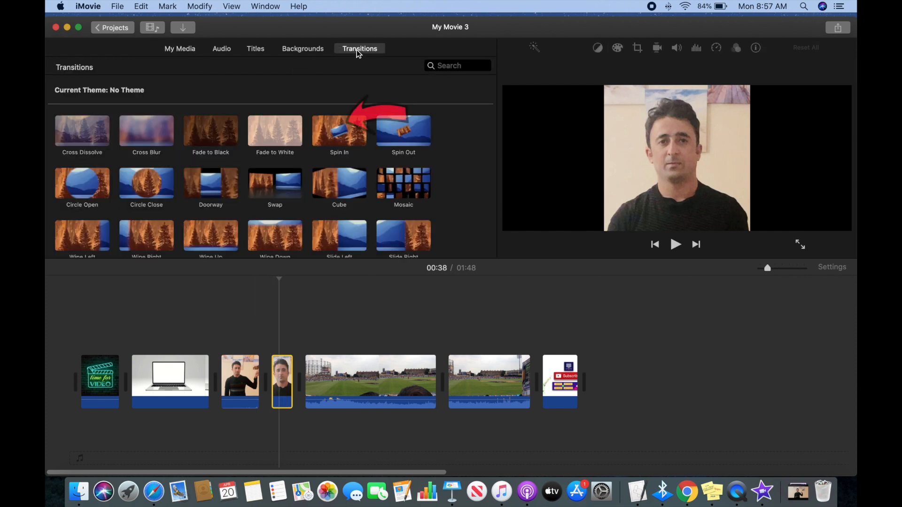
{"action": "left_click_drag", "start_coordinate": [326, 142], "coordinate": [126, 380]}
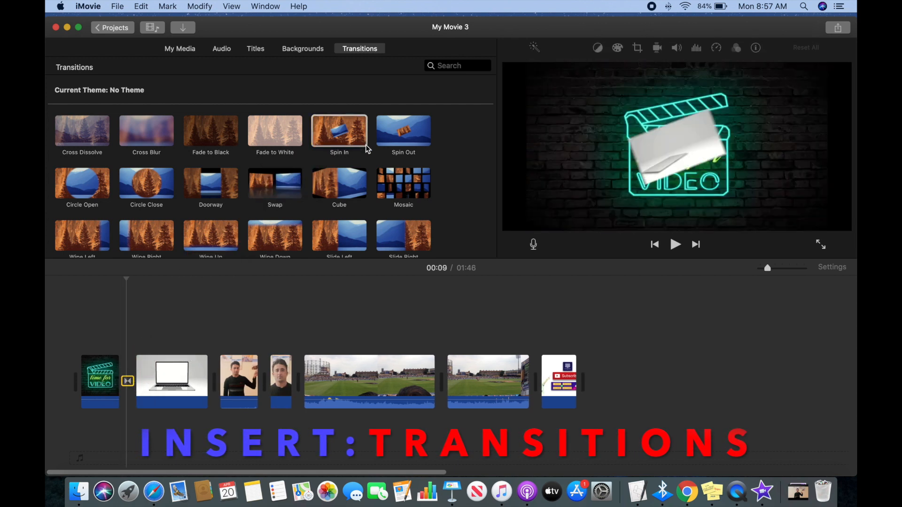
Add Spin Out transitions after the laptop clip, after both presenter clips, and before the Subscribe outro clip.
{"action": "left_click_drag", "start_coordinate": [389, 140], "coordinate": [208, 387]}
{"action": "left_click_drag", "start_coordinate": [207, 386], "coordinate": [210, 385]}
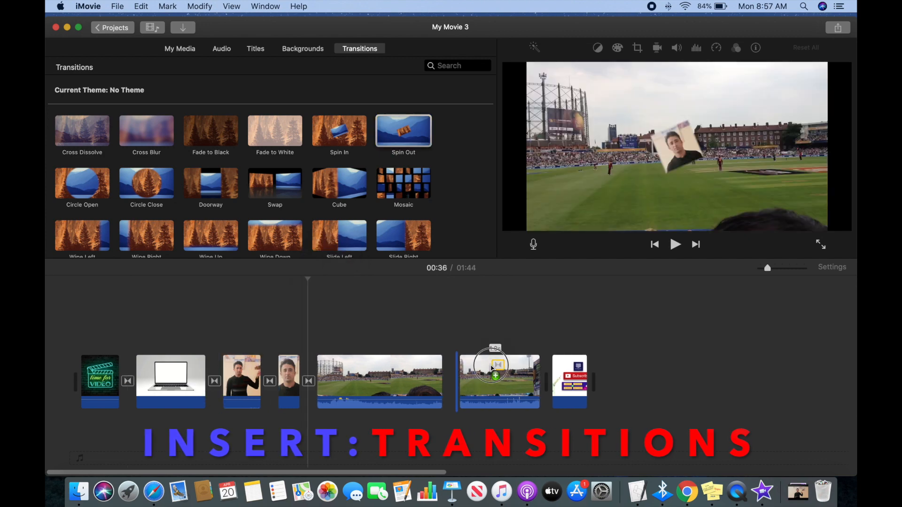
{"action": "left_click_drag", "start_coordinate": [495, 369], "coordinate": [540, 392]}
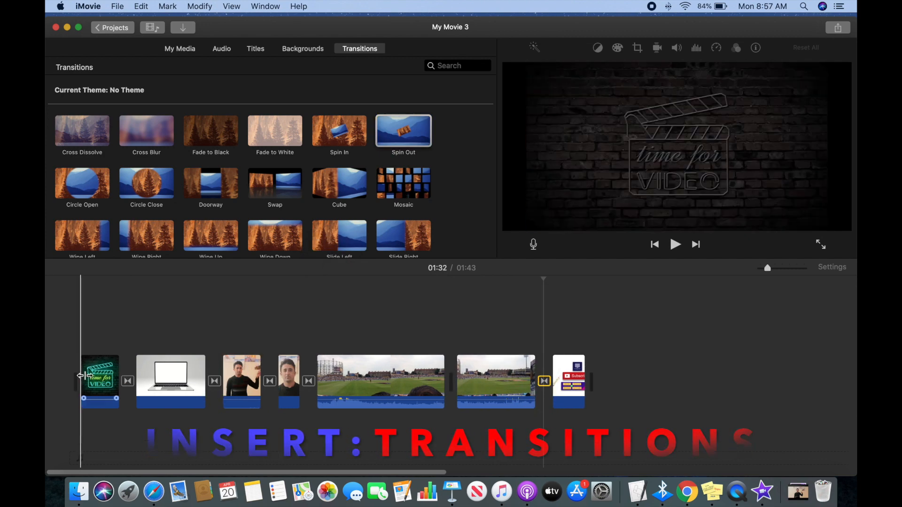
Set the playback speed of the neon "time for VIDEO" clip to Fast.
{"action": "left_click", "coordinate": [179, 389]}
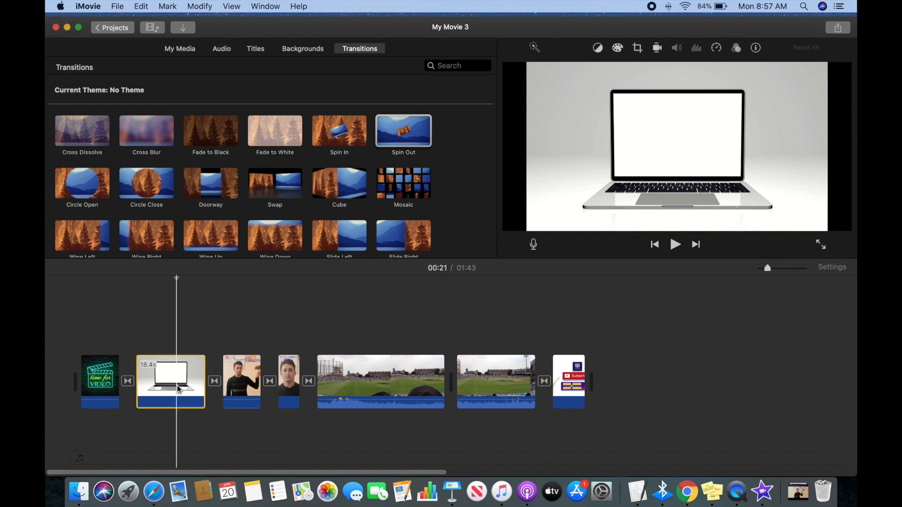
{"action": "left_click", "coordinate": [103, 383]}
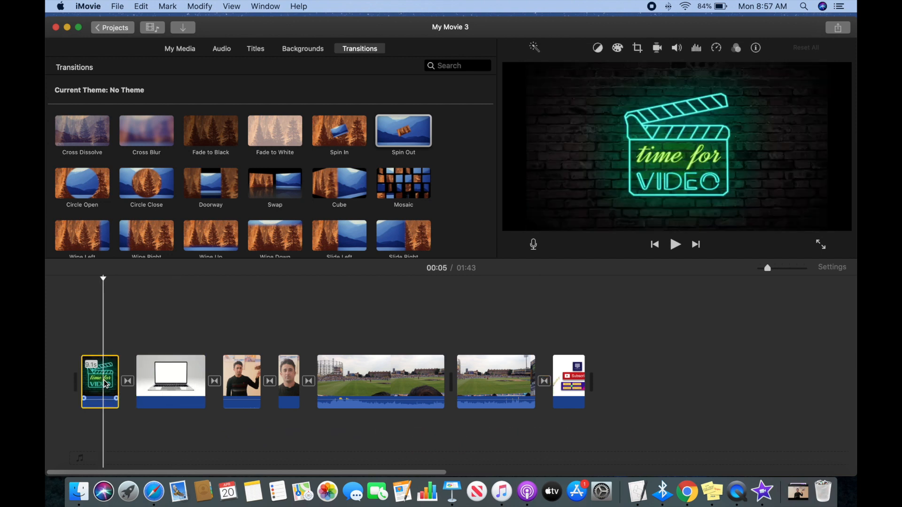
{"action": "left_click", "coordinate": [717, 48]}
{"action": "left_click", "coordinate": [569, 70]}
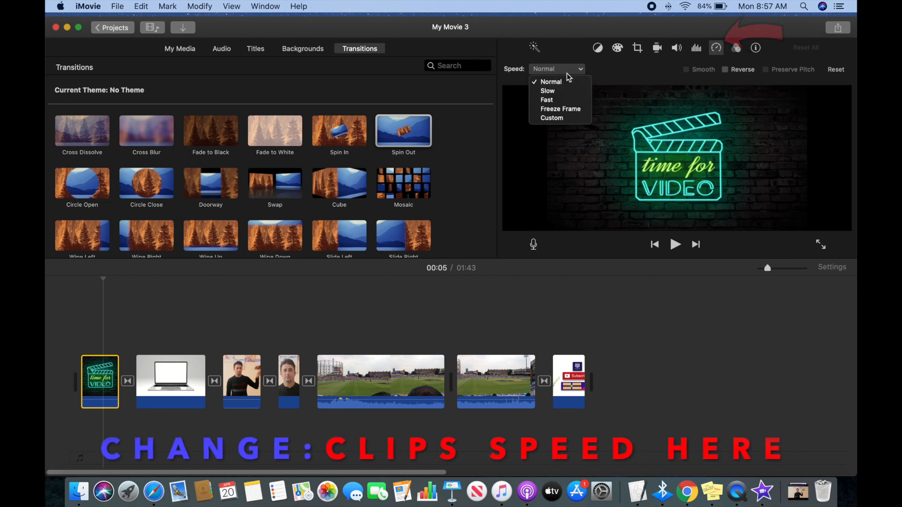
{"action": "left_click", "coordinate": [557, 100]}
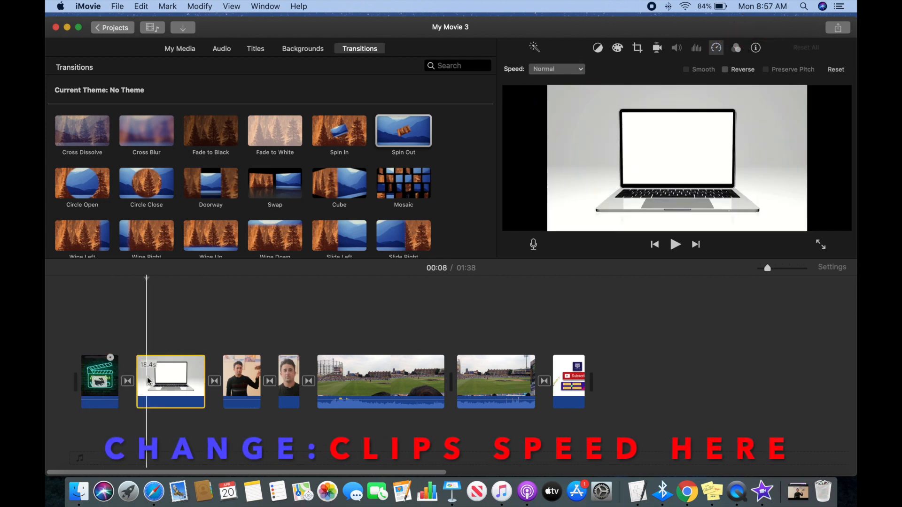
Set the playback speed of the laptop clip and both stadium clips to Fast.
{"action": "left_click", "coordinate": [564, 71]}
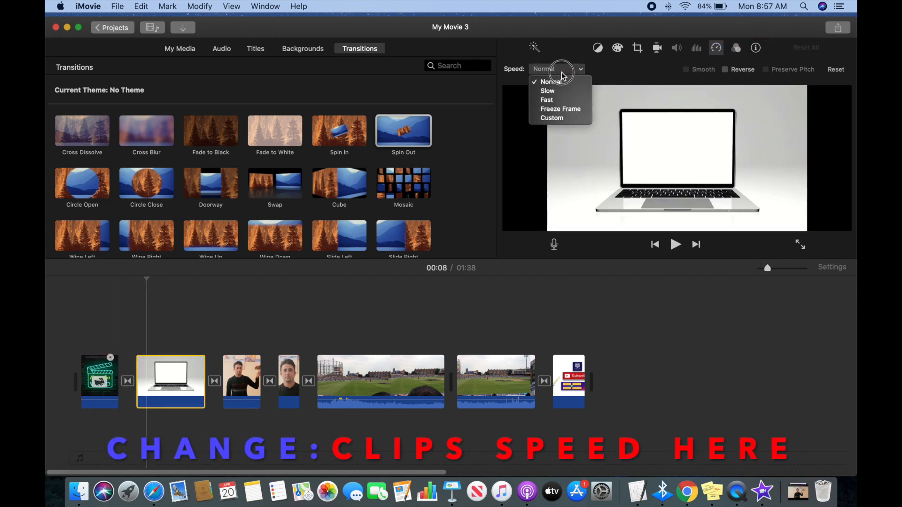
{"action": "left_click", "coordinate": [562, 100]}
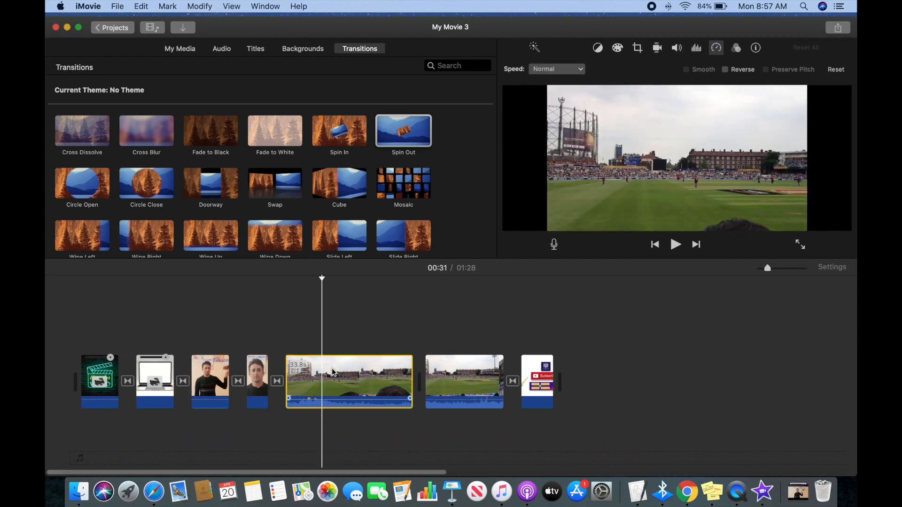
{"action": "left_click", "coordinate": [577, 69]}
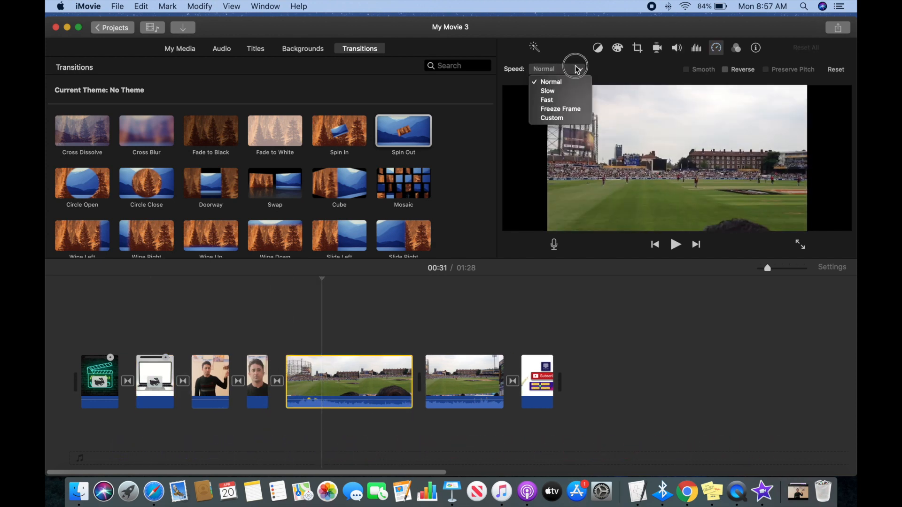
{"action": "left_click", "coordinate": [562, 101]}
{"action": "left_click", "coordinate": [576, 71]}
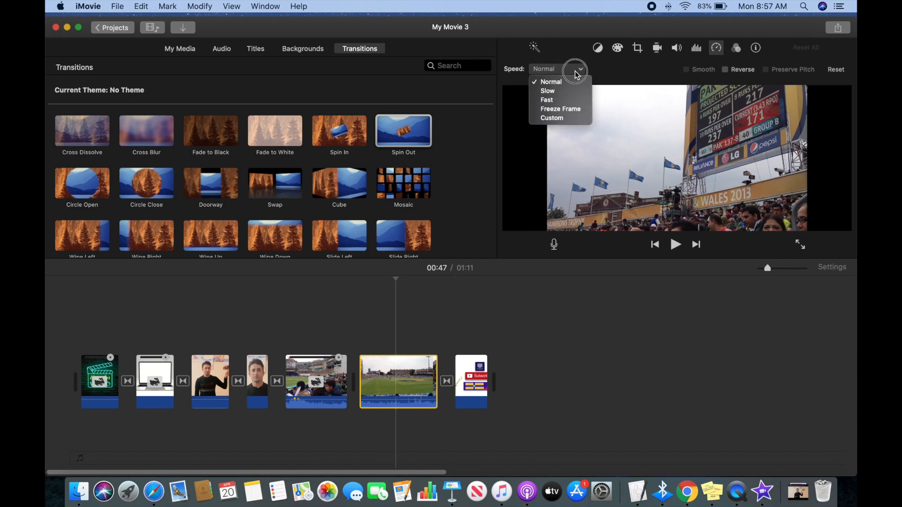
{"action": "left_click", "coordinate": [559, 100]}
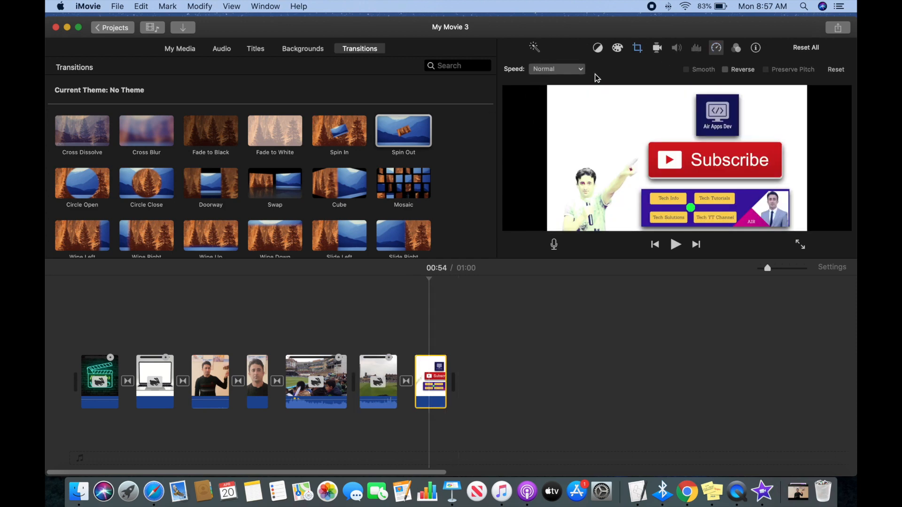
Play the movie full screen from the beginning and skip ahead to the stadium footage at about 00:38.
{"action": "left_click", "coordinate": [76, 363]}
{"action": "left_click", "coordinate": [828, 245]}
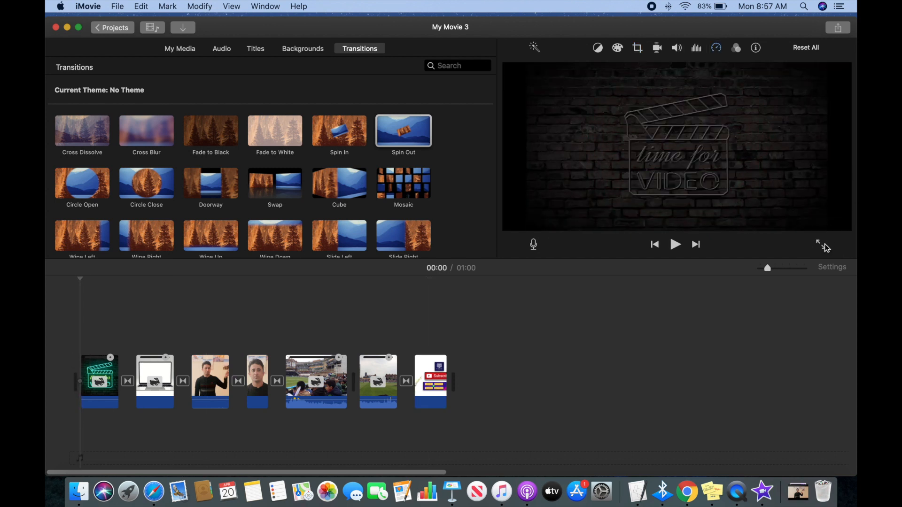
{"action": "key", "text": "space"}
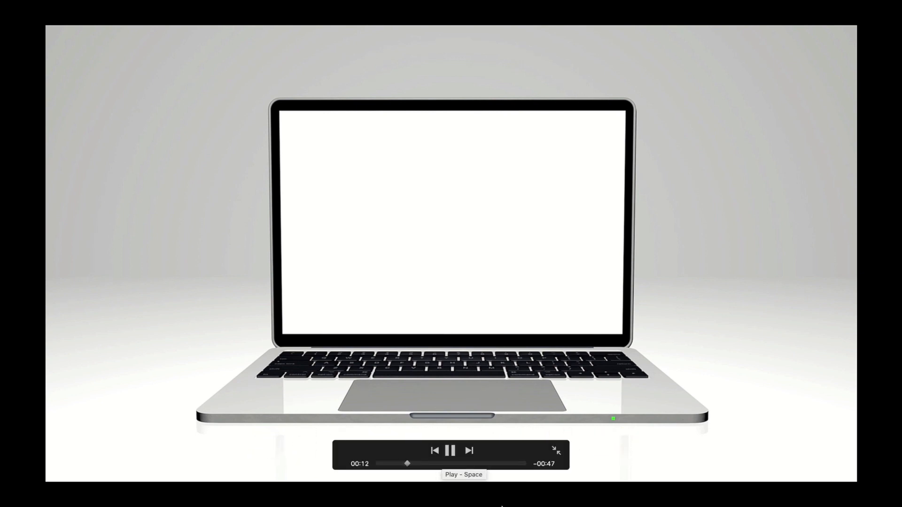
{"action": "mouse_move", "coordinate": [447, 486]}
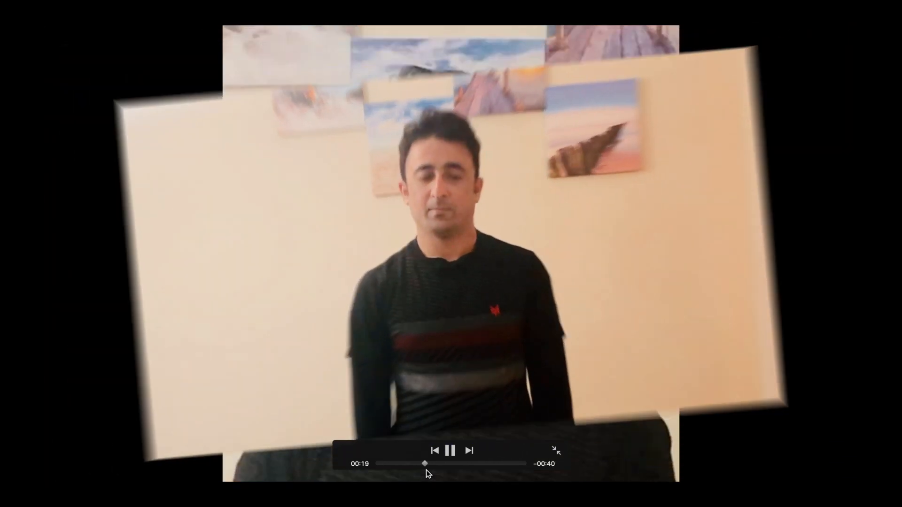
{"action": "left_click", "coordinate": [473, 463]}
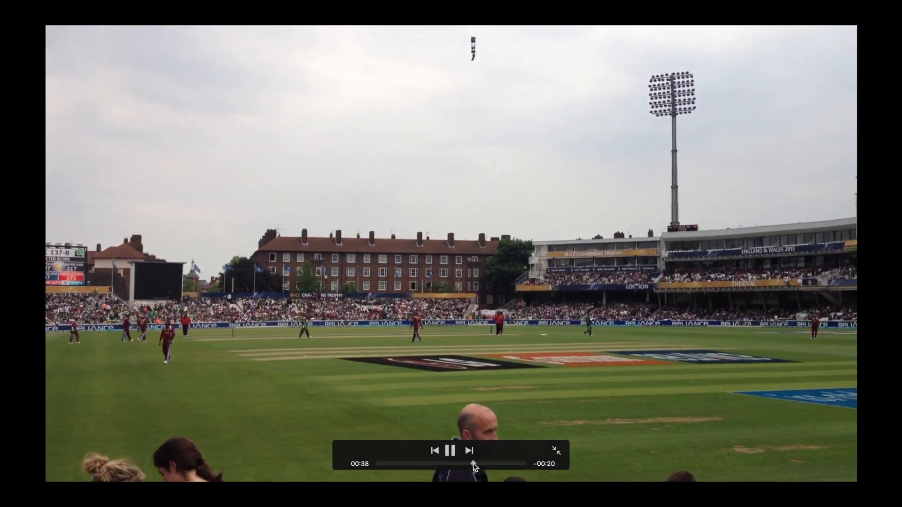